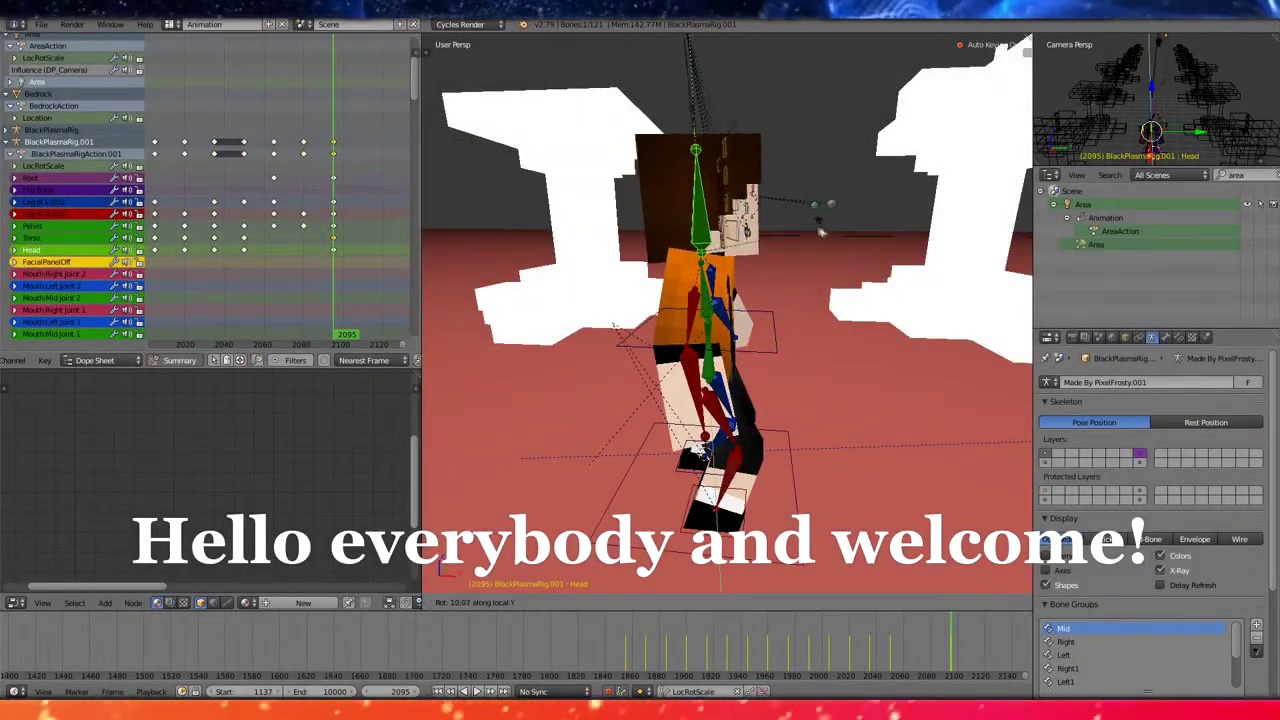
Check the camera view, then rotate the character's arm bone slightly along its local Y axis
key(KP_0)
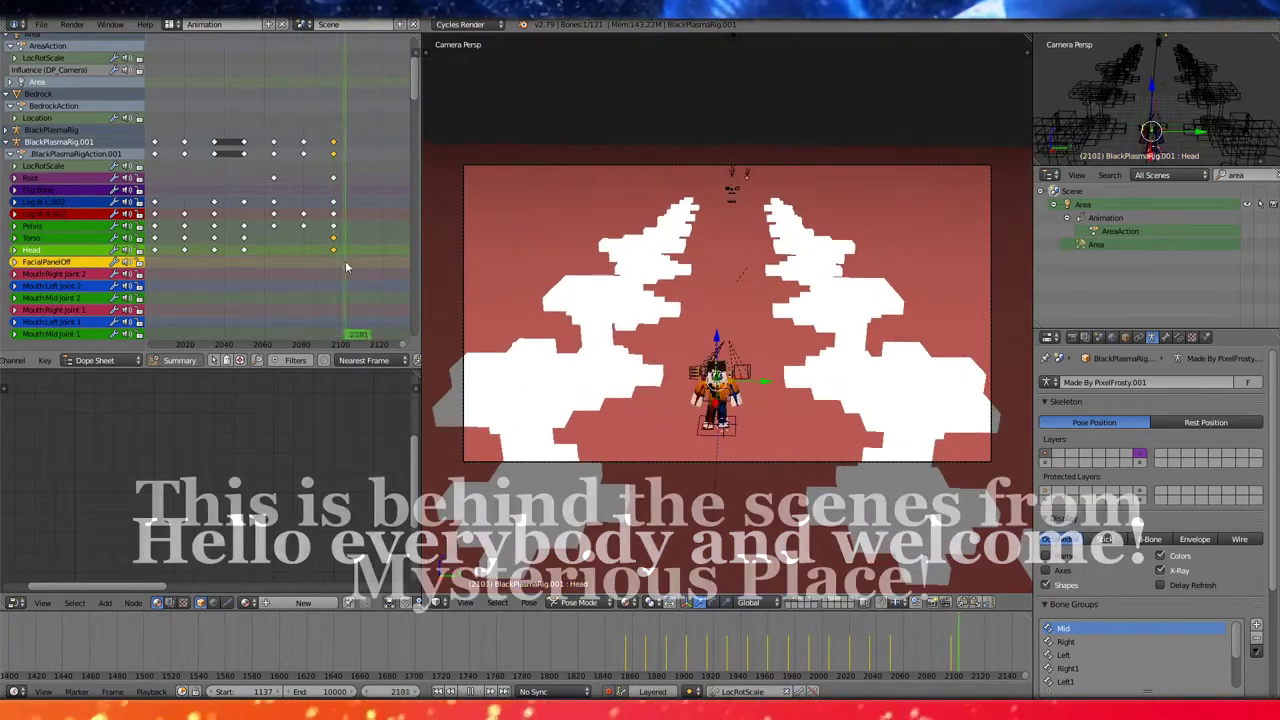
scroll(672, 412, down, 2)
scroll(672, 412, up, 5)
scroll(725, 278, down, 2)
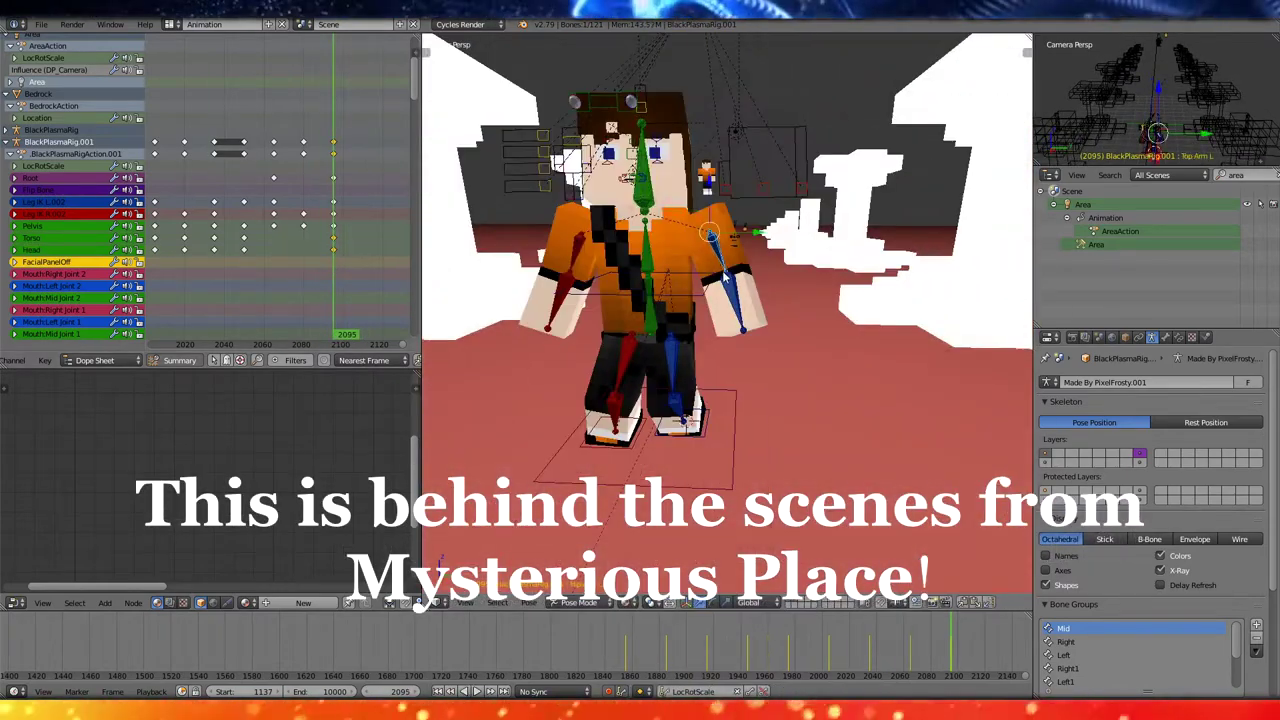
key(r)
key(y)
key(y)
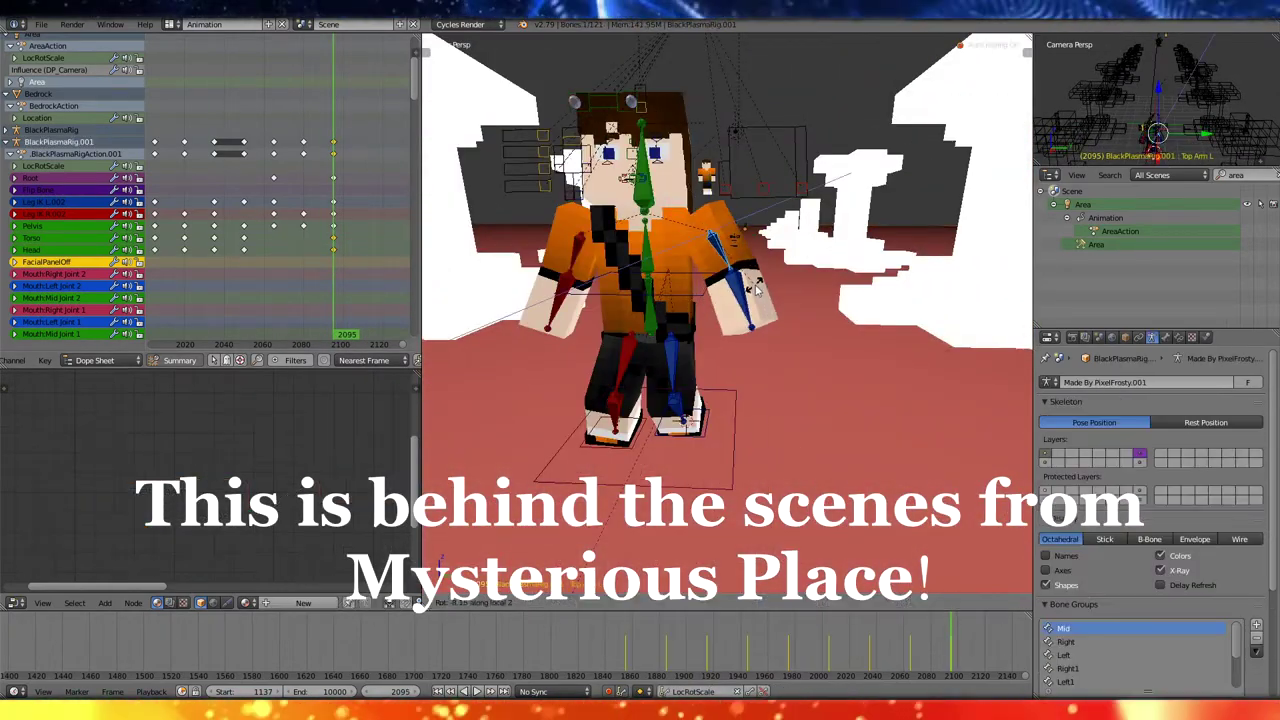
click(757, 289)
middle_drag(757, 289, 773, 308)
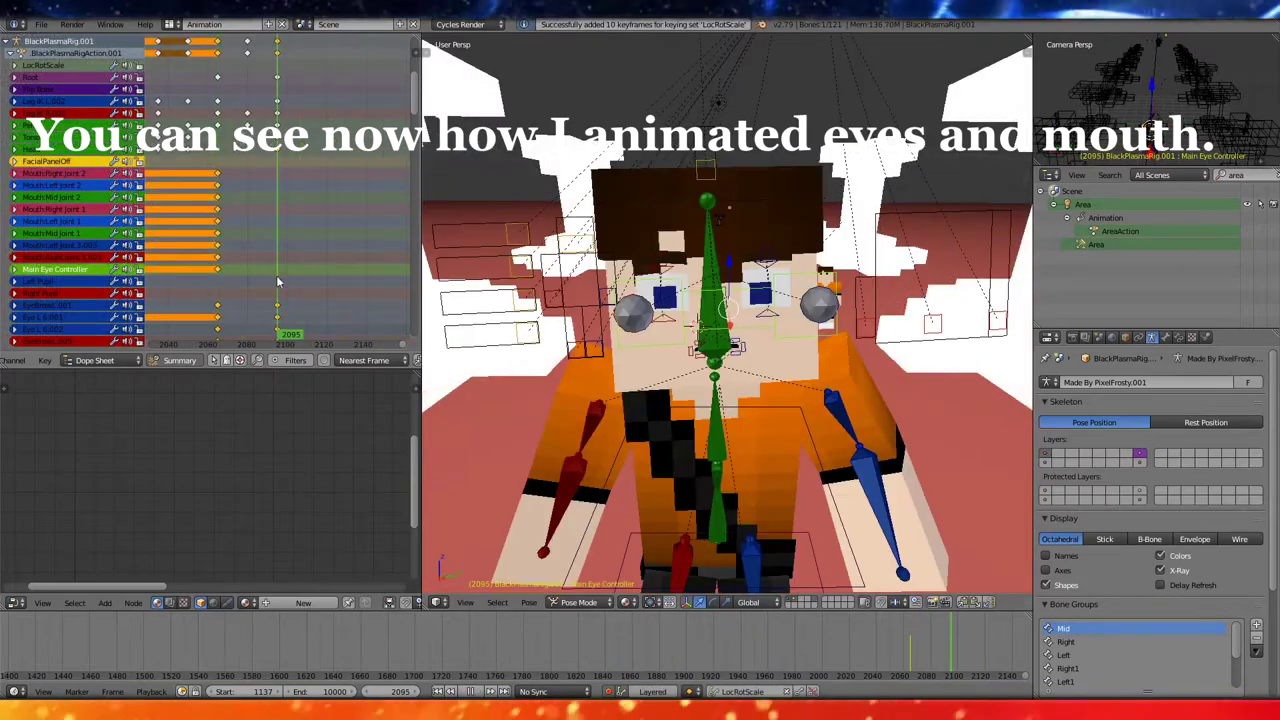
Fly in close to the character's face, preview it in Rendered shading, then return to Texture shading
key(shift+f)
key(w)
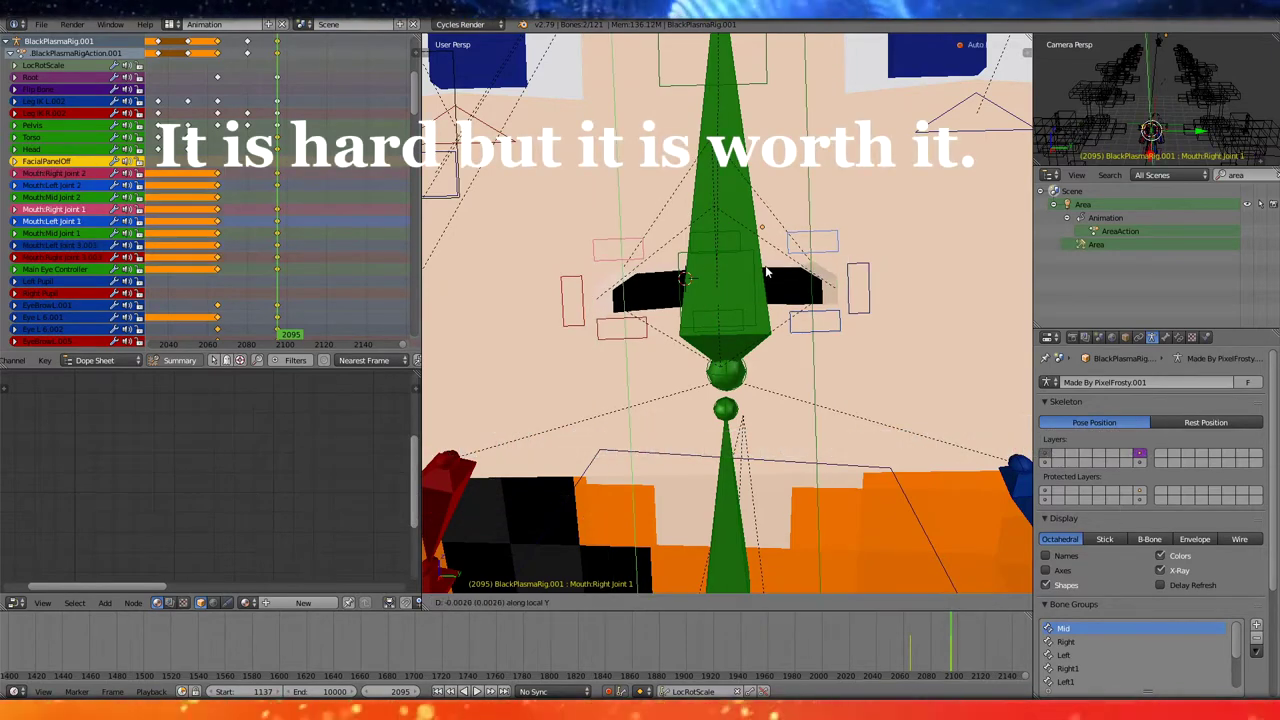
click(652, 513)
click(625, 602)
click(650, 542)
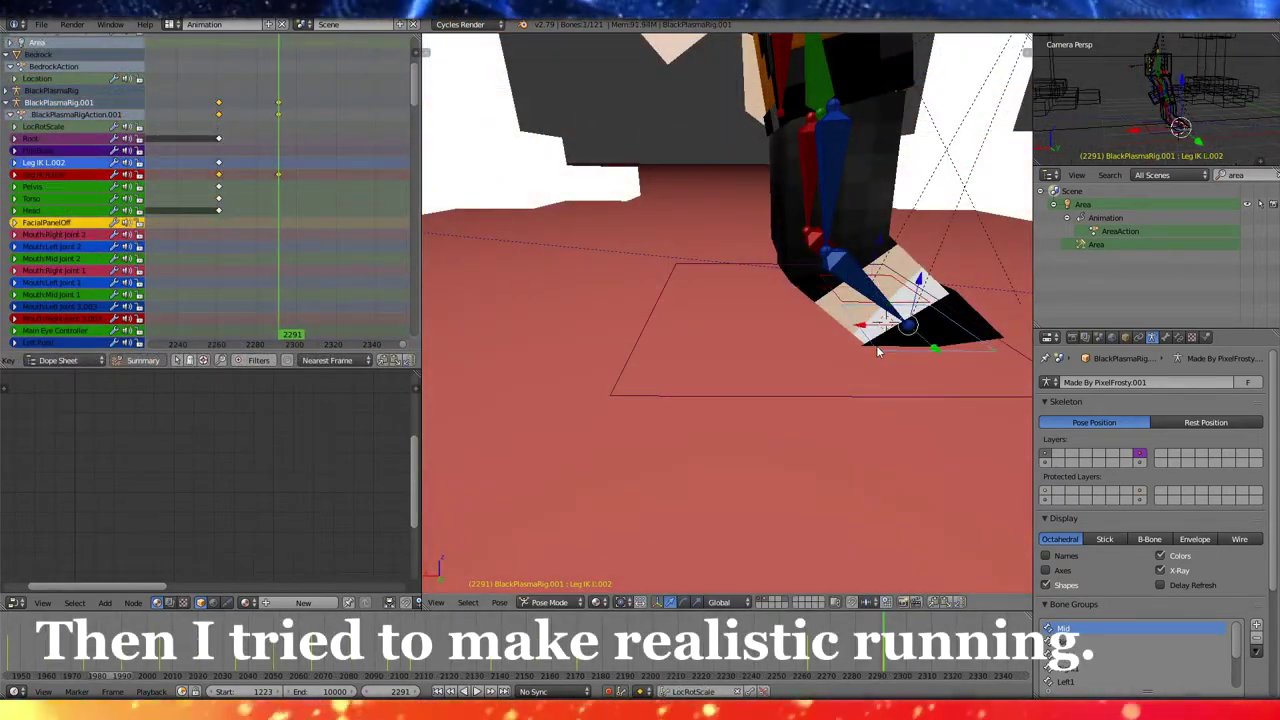
Fly around the leg and scrub the run between frames 2260 and 2291 to pose the feet
key(shift+f)
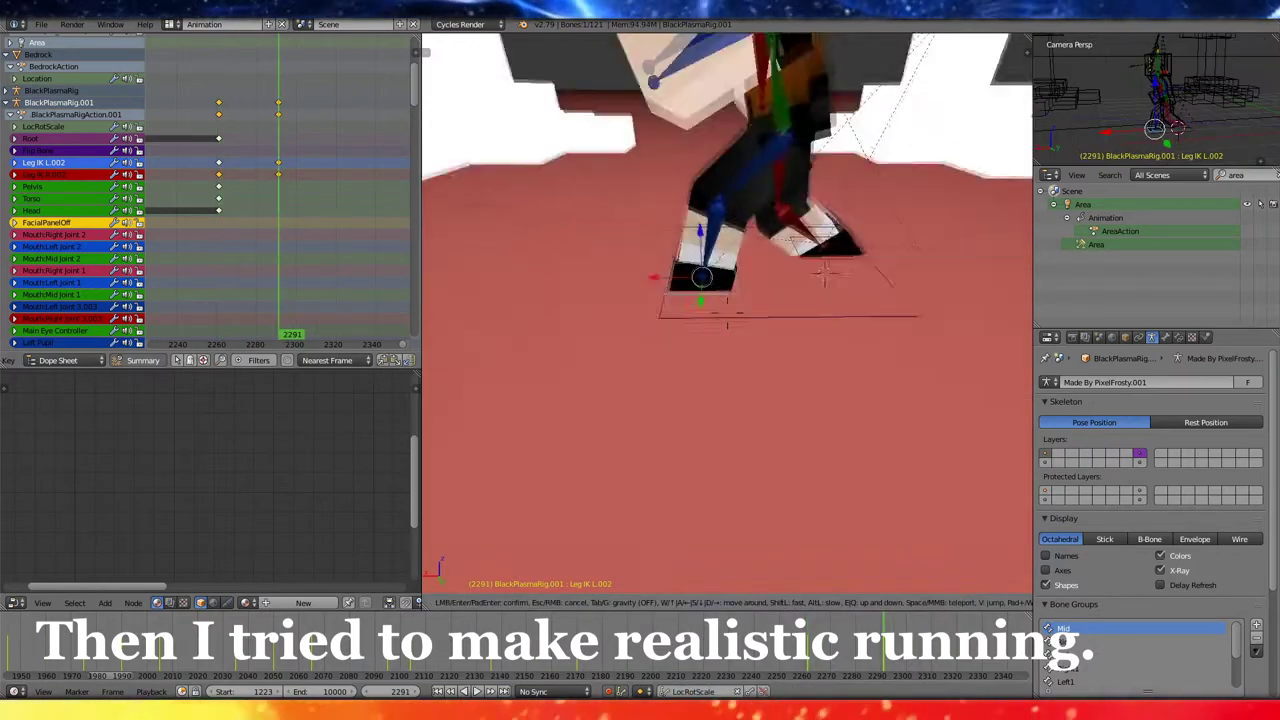
key(Return)
click(218, 250)
mouse_move(230, 251)
mouse_down()
mouse_move(256, 275)
mouse_move(222, 285)
mouse_up()
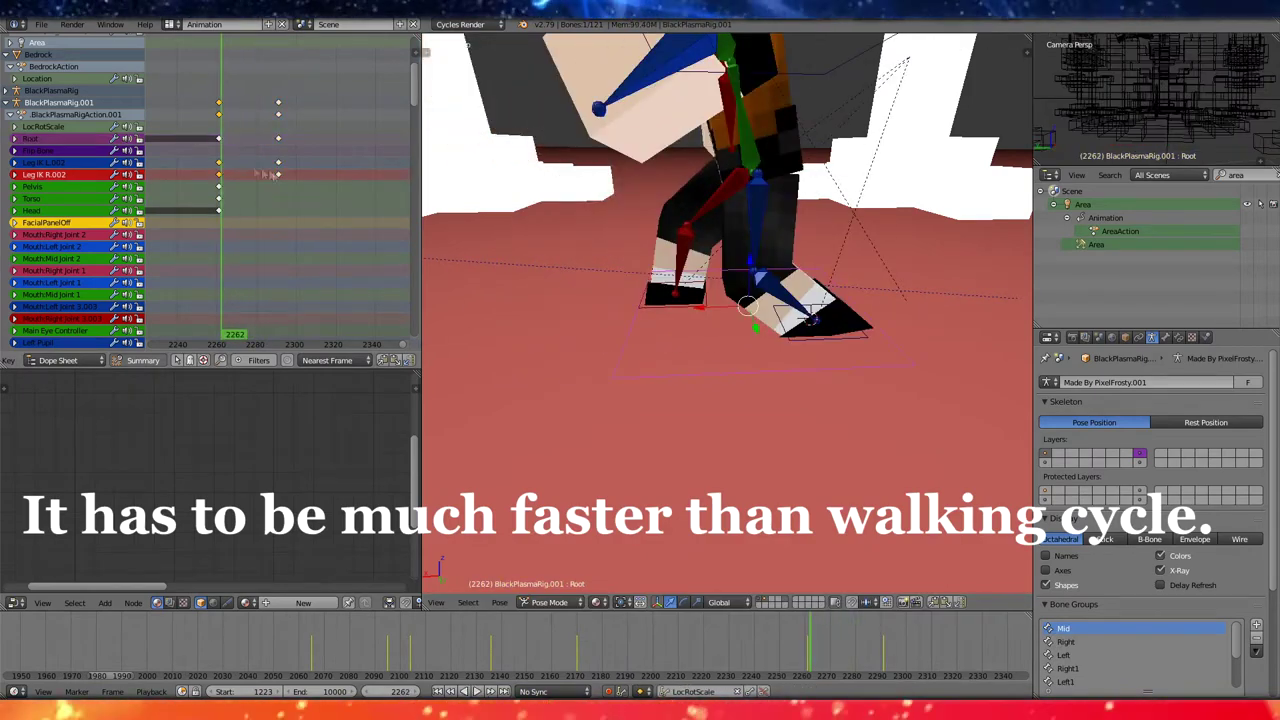
key(shift+f)
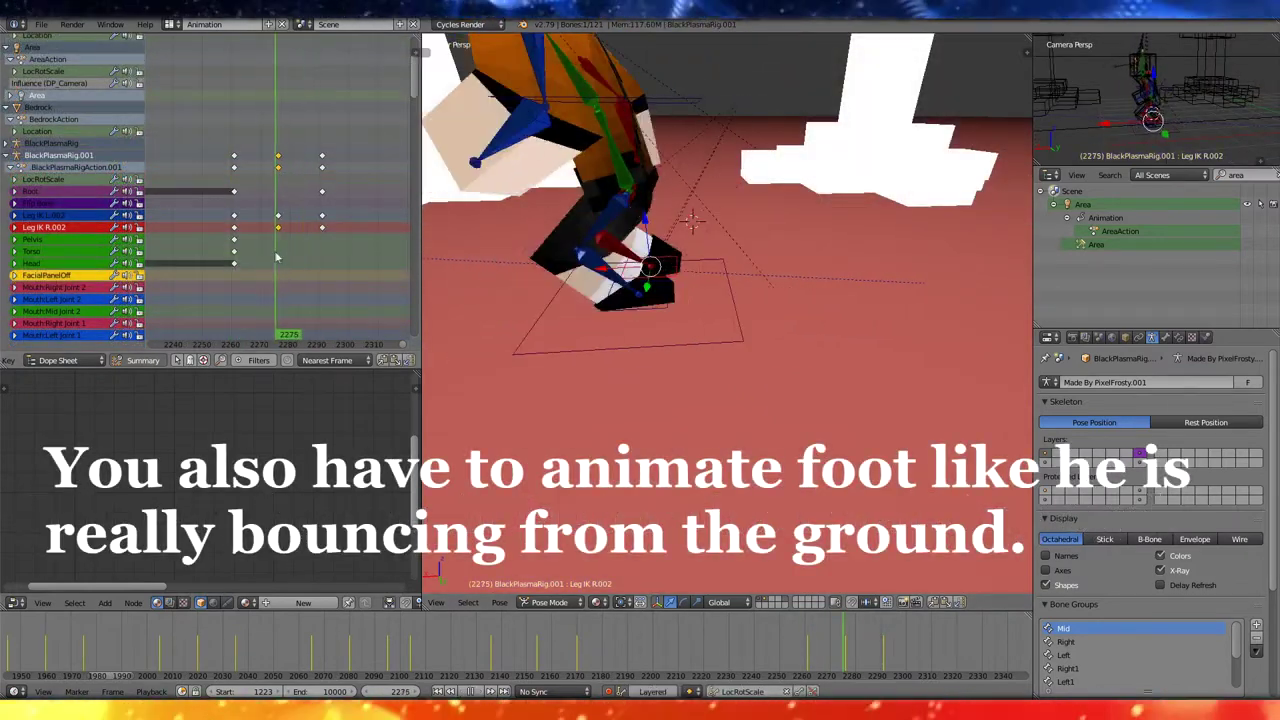
drag(277, 257, 279, 238)
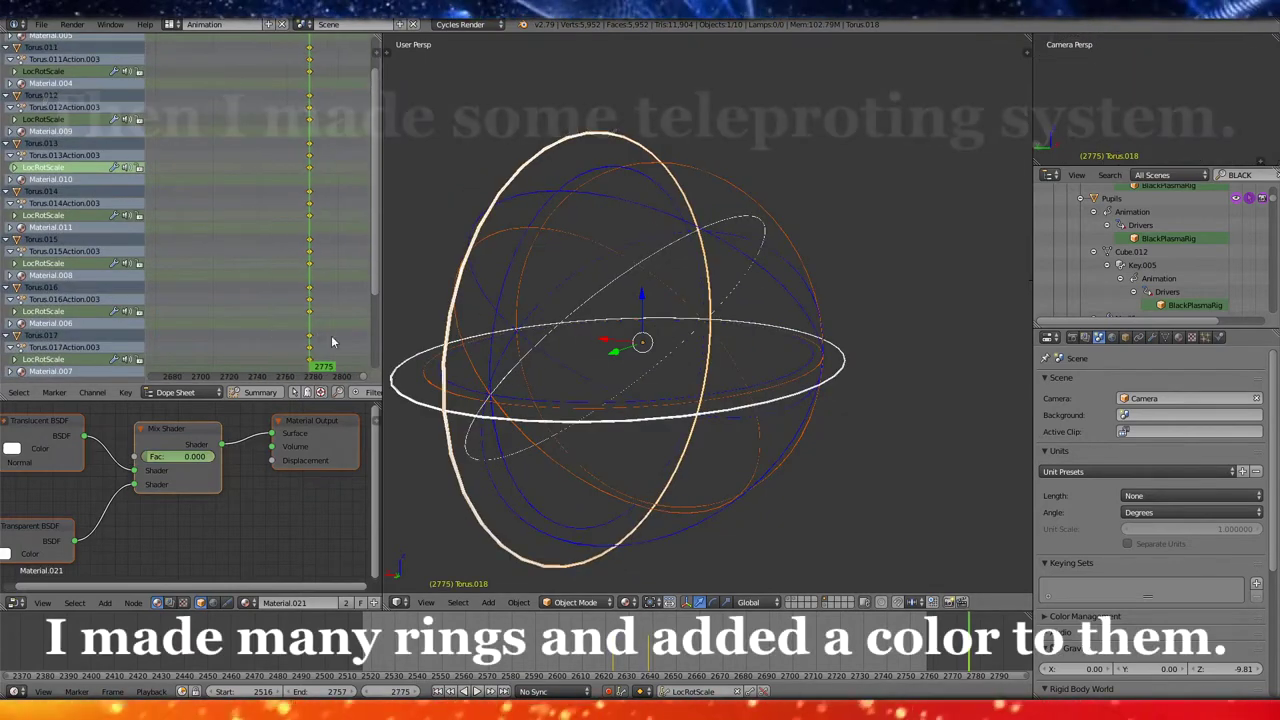
Zoom the Dope Sheet timeline to view the teleport rings' keyframes
scroll(305, 320, up, 2)
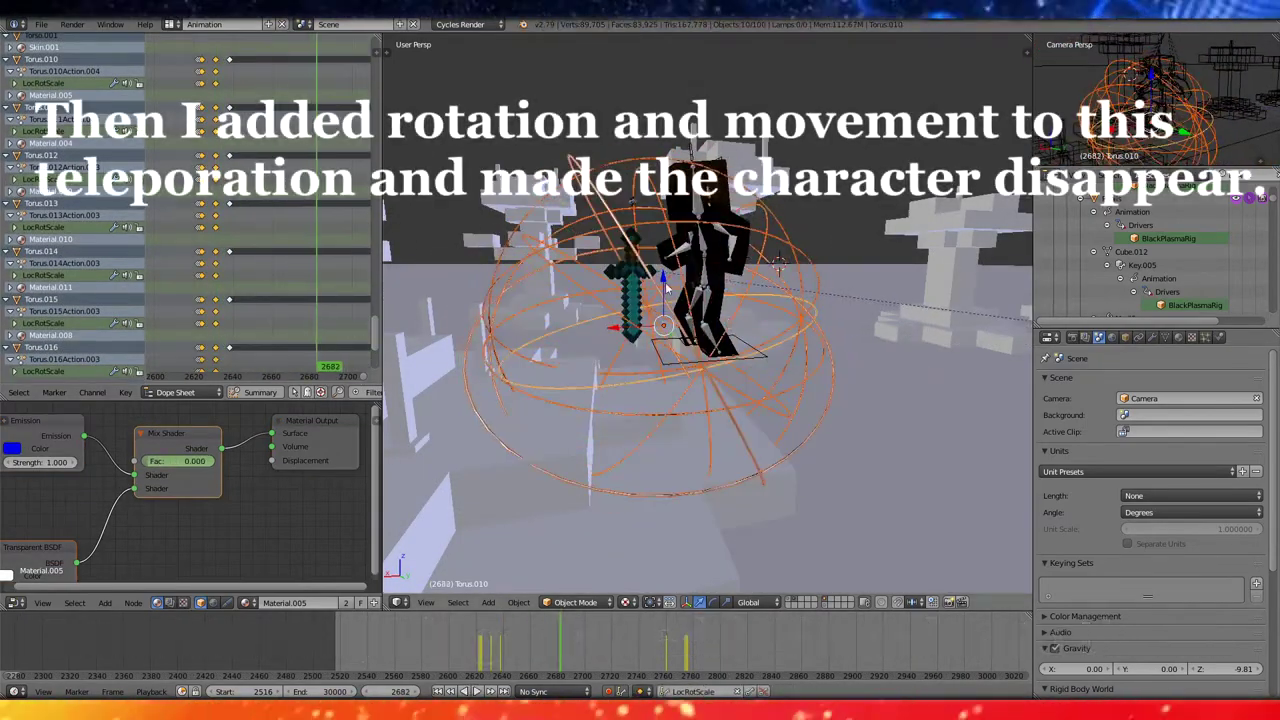
Fly the view in close to the teleport rings to check their animation
key(shift+f)
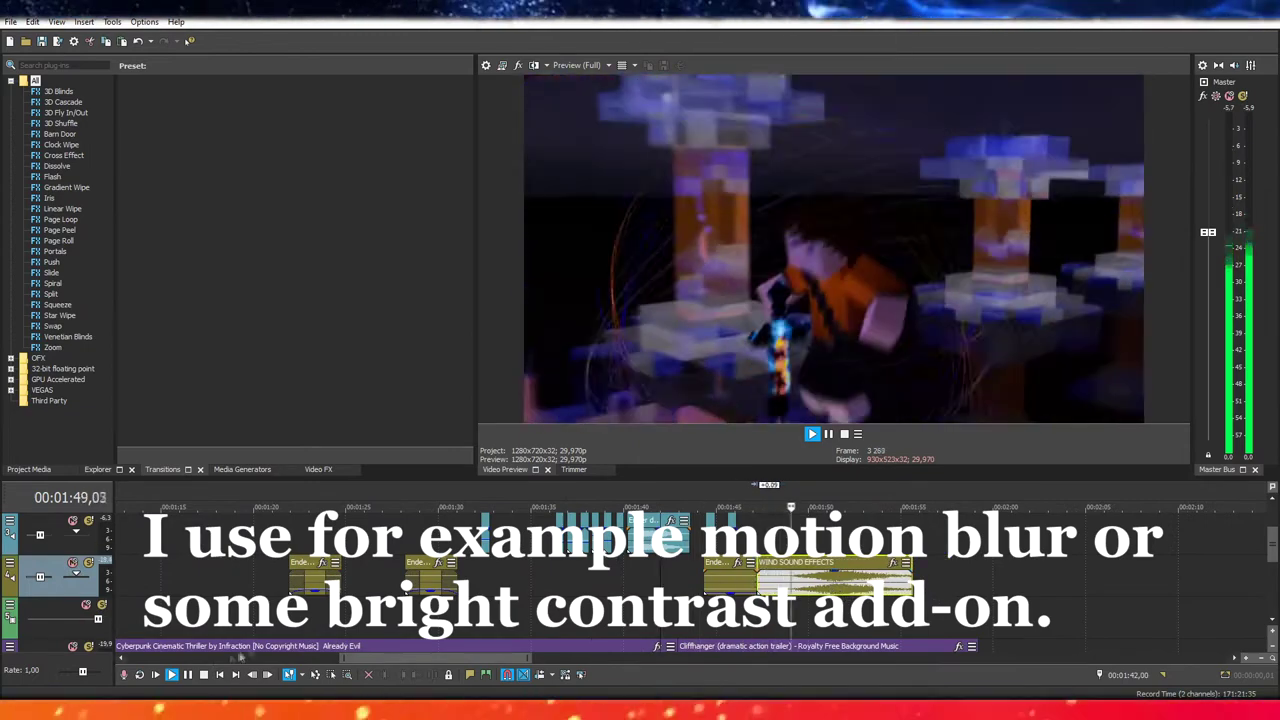
Pause the preview and drag the WIND SOUND EFFECTS clip from track 1 onto track 2
click(187, 676)
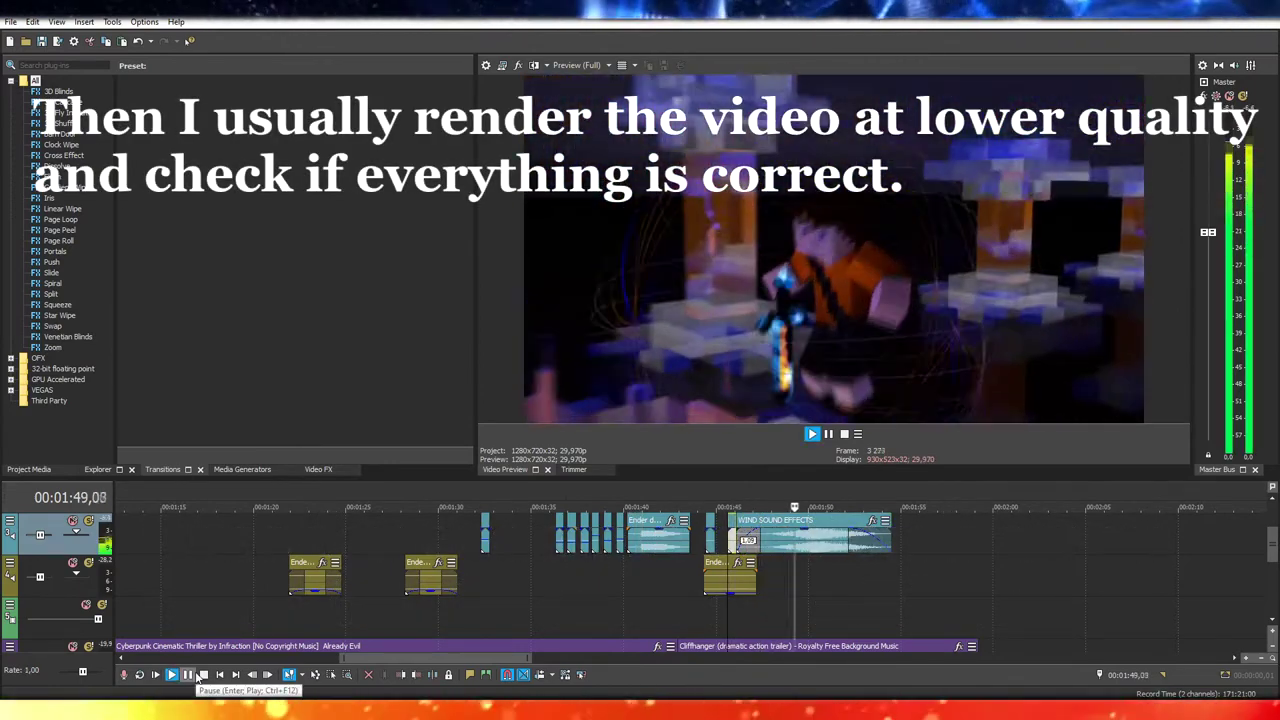
click(199, 676)
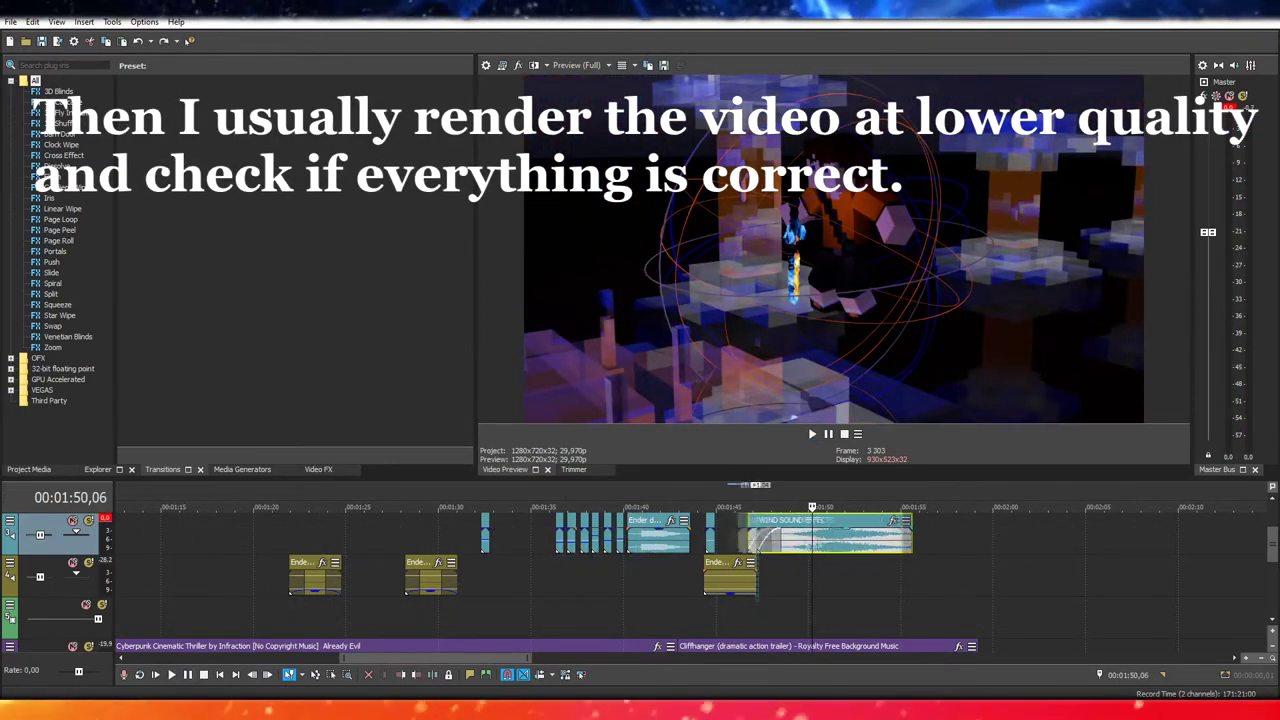
click(895, 572)
drag(772, 536, 797, 578)
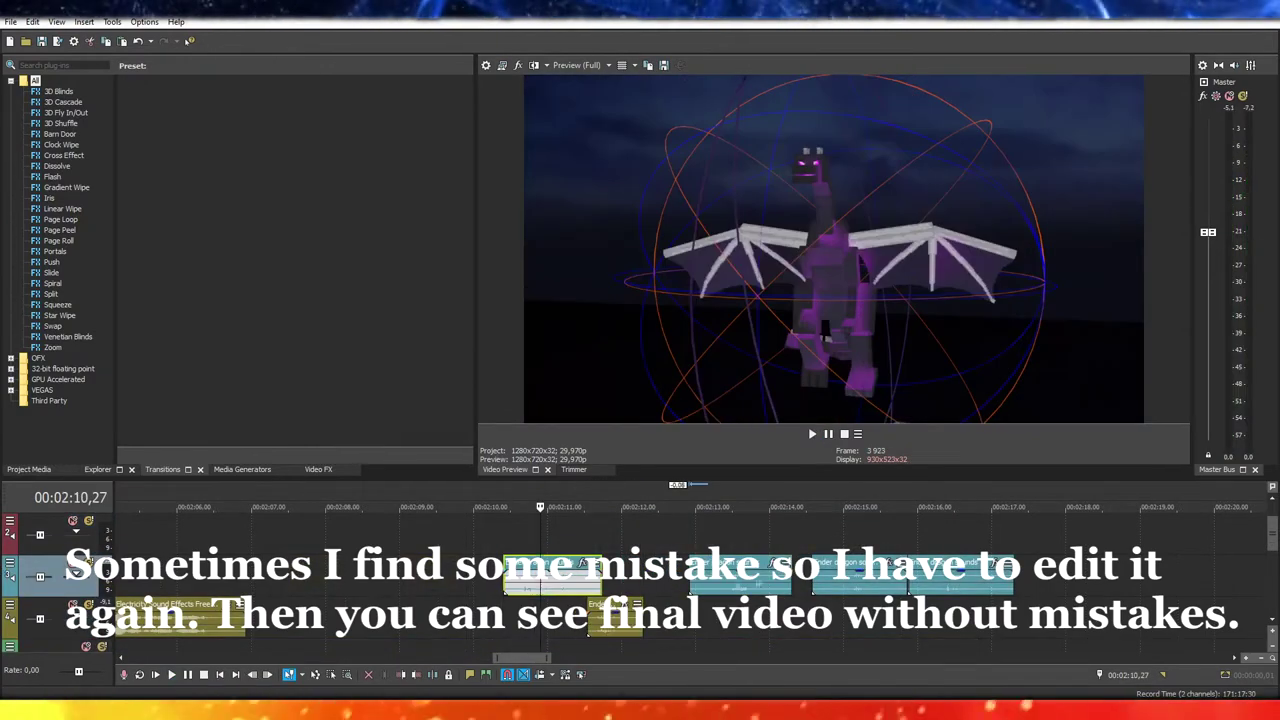
Replay the dragon section and nudge the Ender dragon sounds clip slightly earlier
click(187, 674)
click(820, 625)
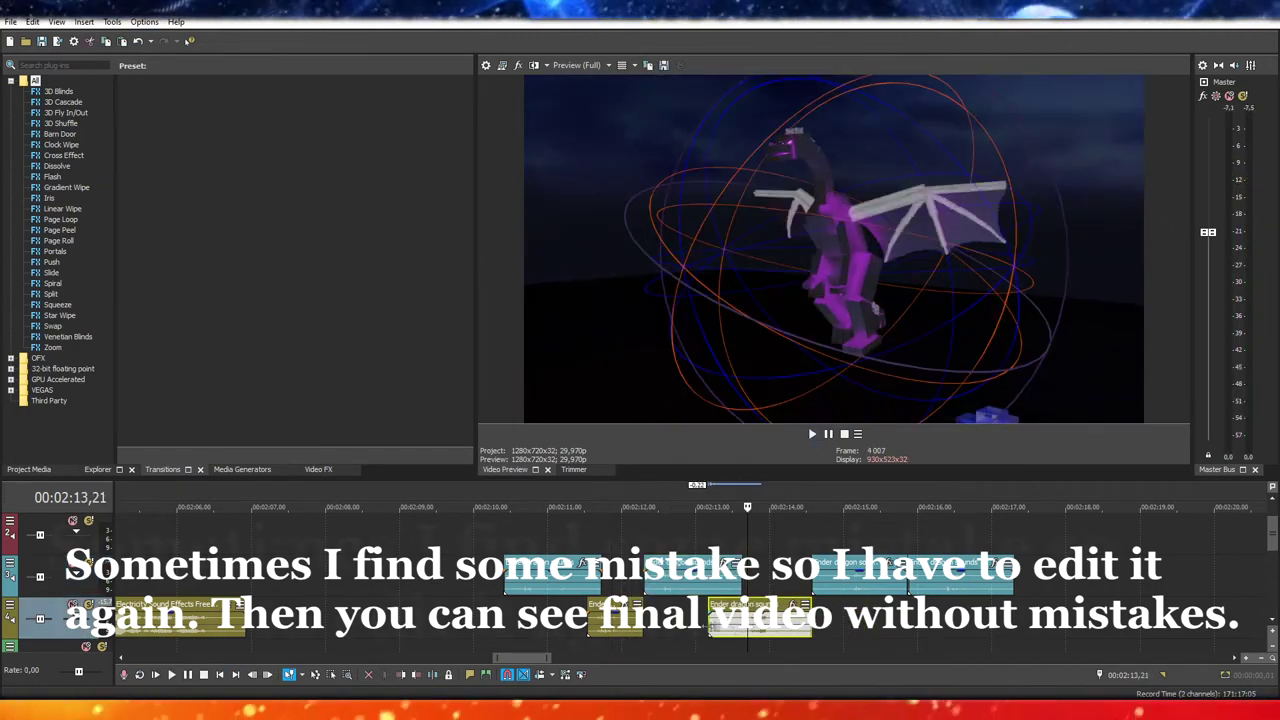
key(space)
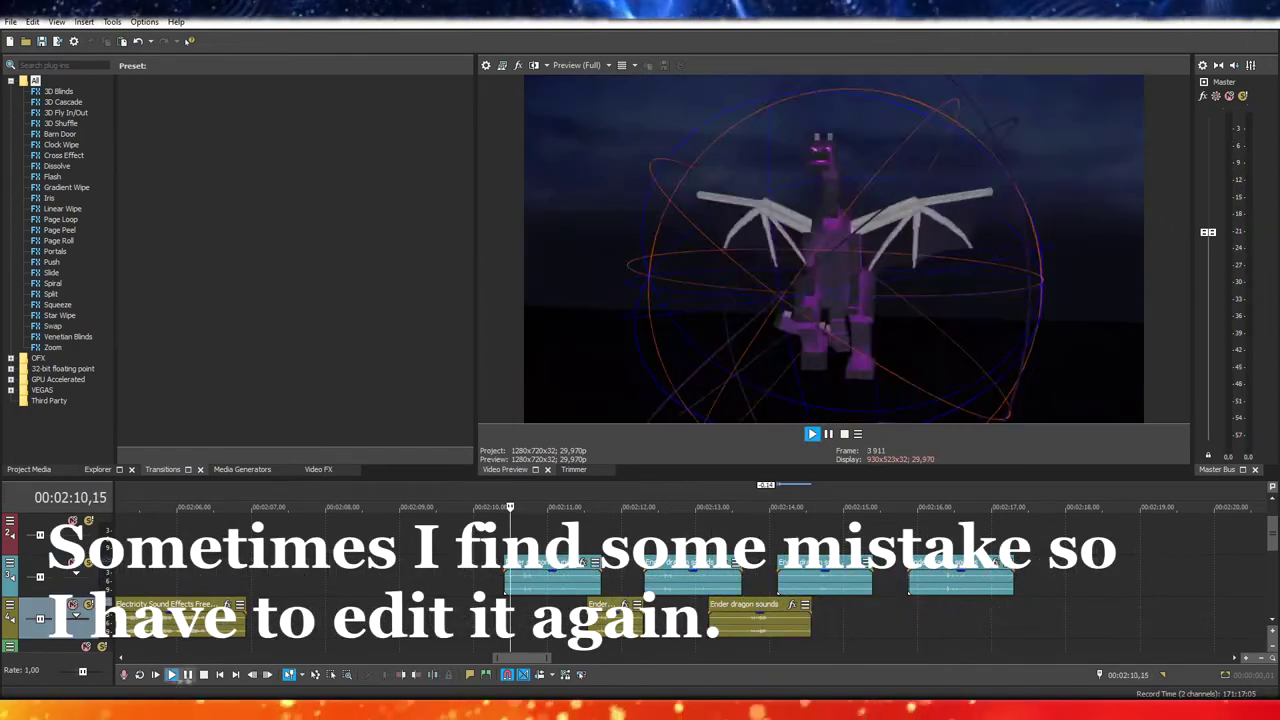
click(187, 674)
click(770, 632)
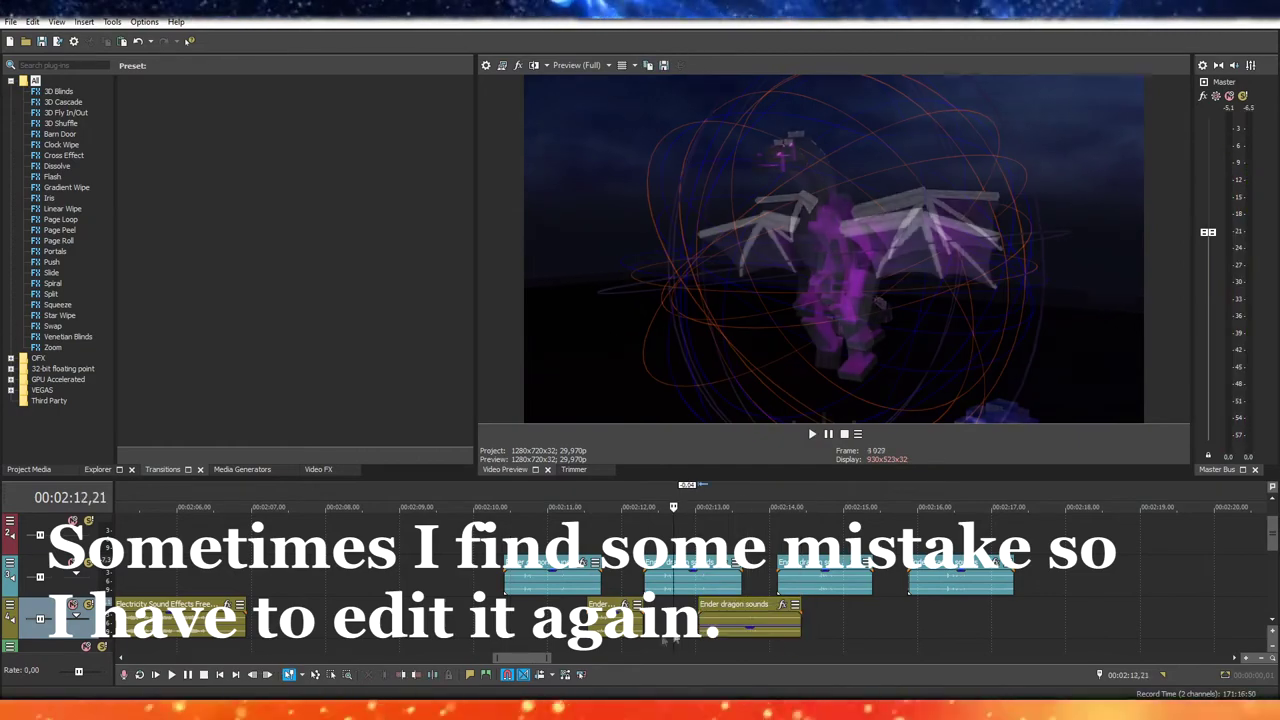
key(space)
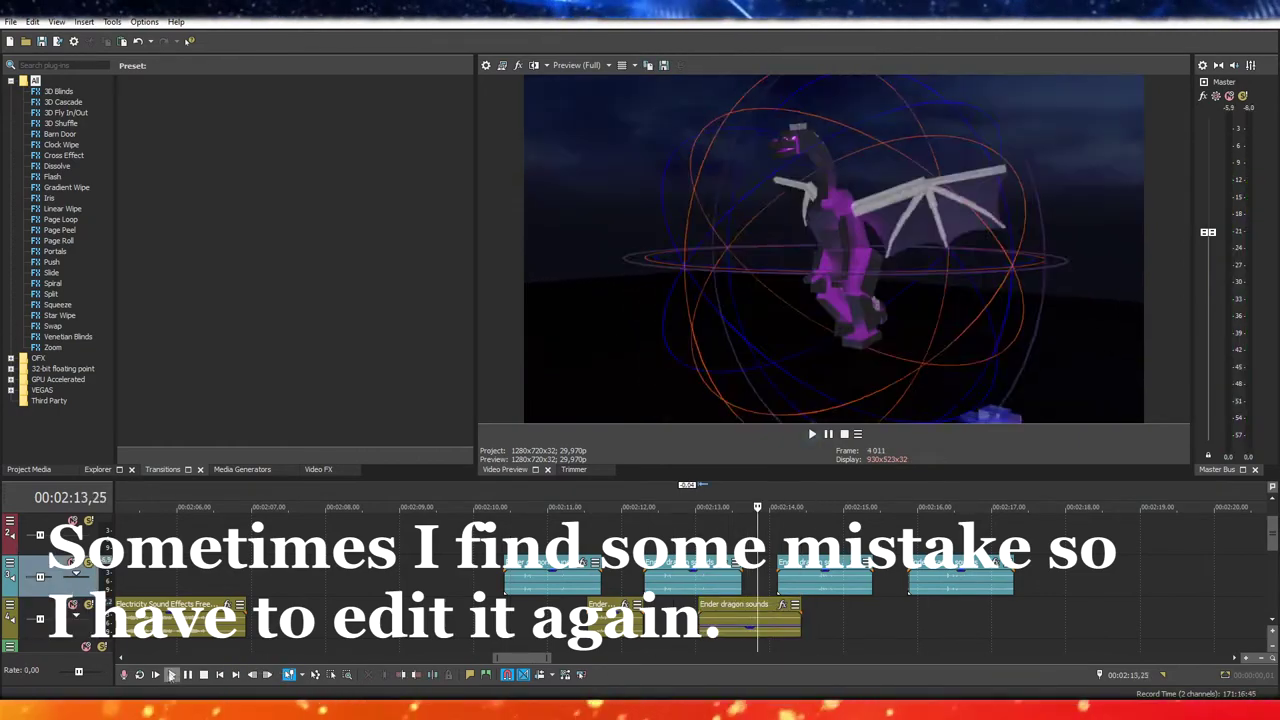
drag(890, 630, 879, 630)
click(172, 674)
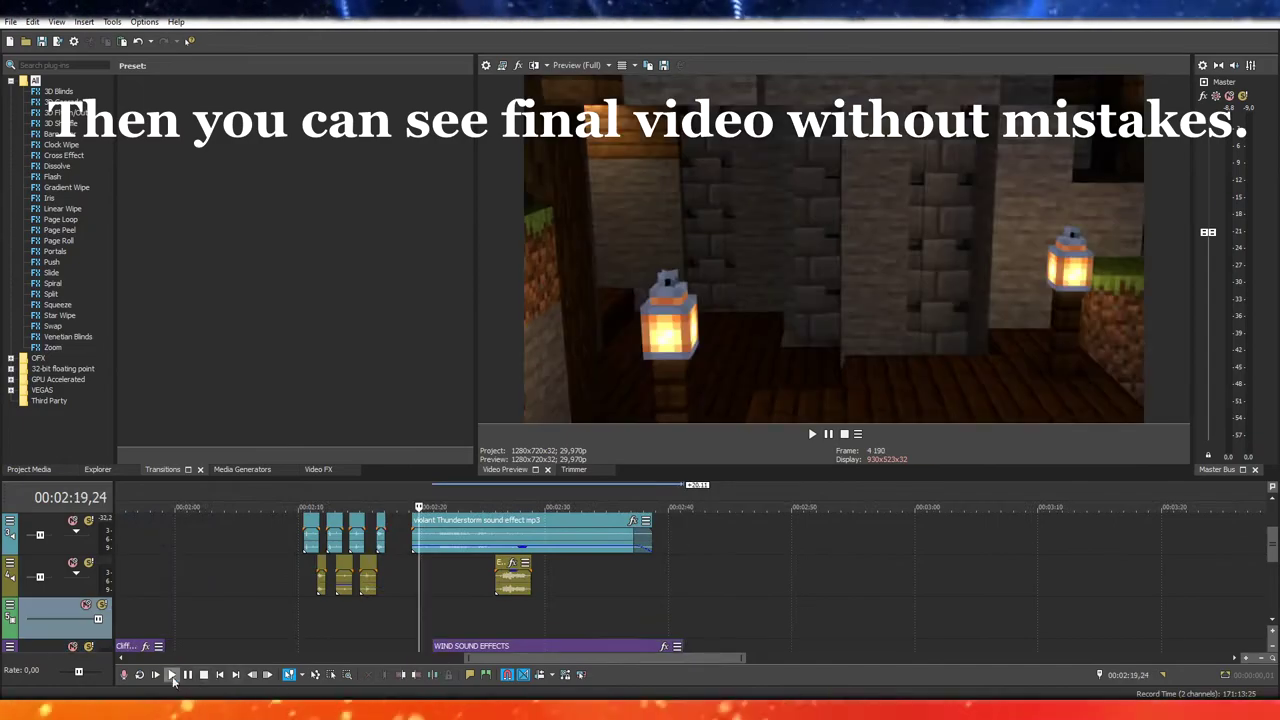
Give the WIND SOUND EFFECTS clip a fade-out and a long fade-in
click(171, 675)
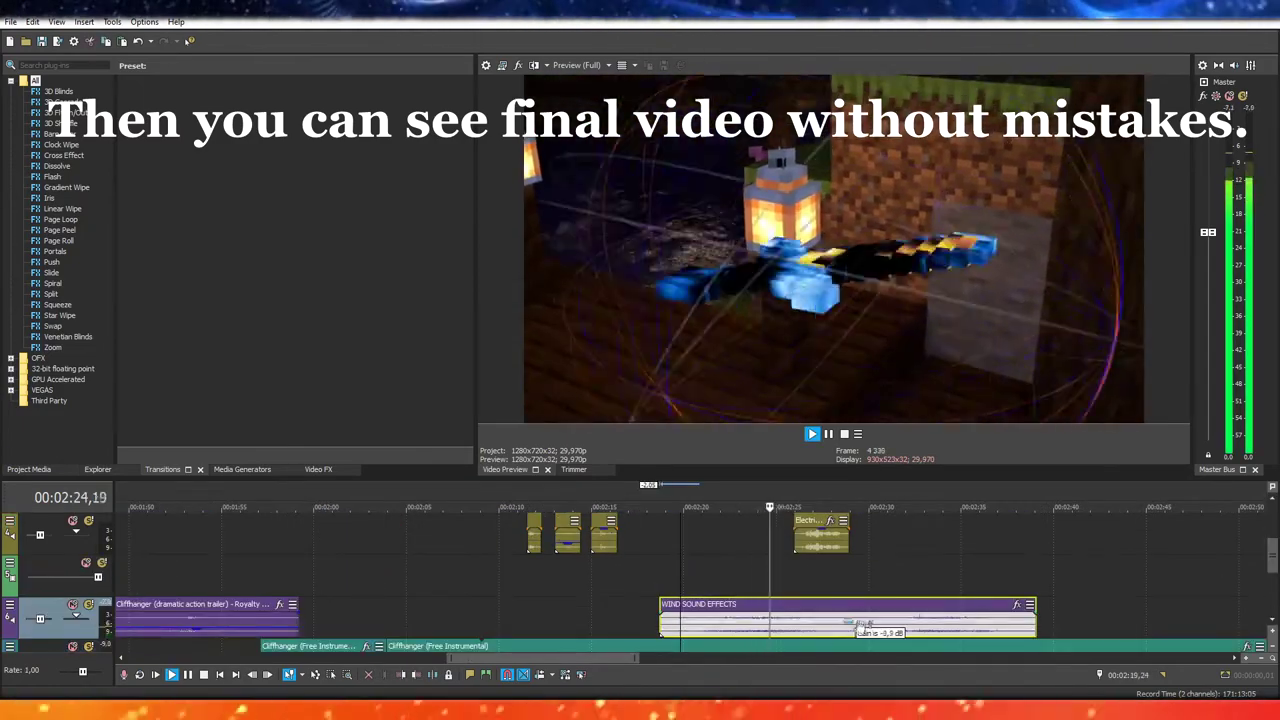
drag(1035, 612, 990, 612)
drag(661, 612, 710, 621)
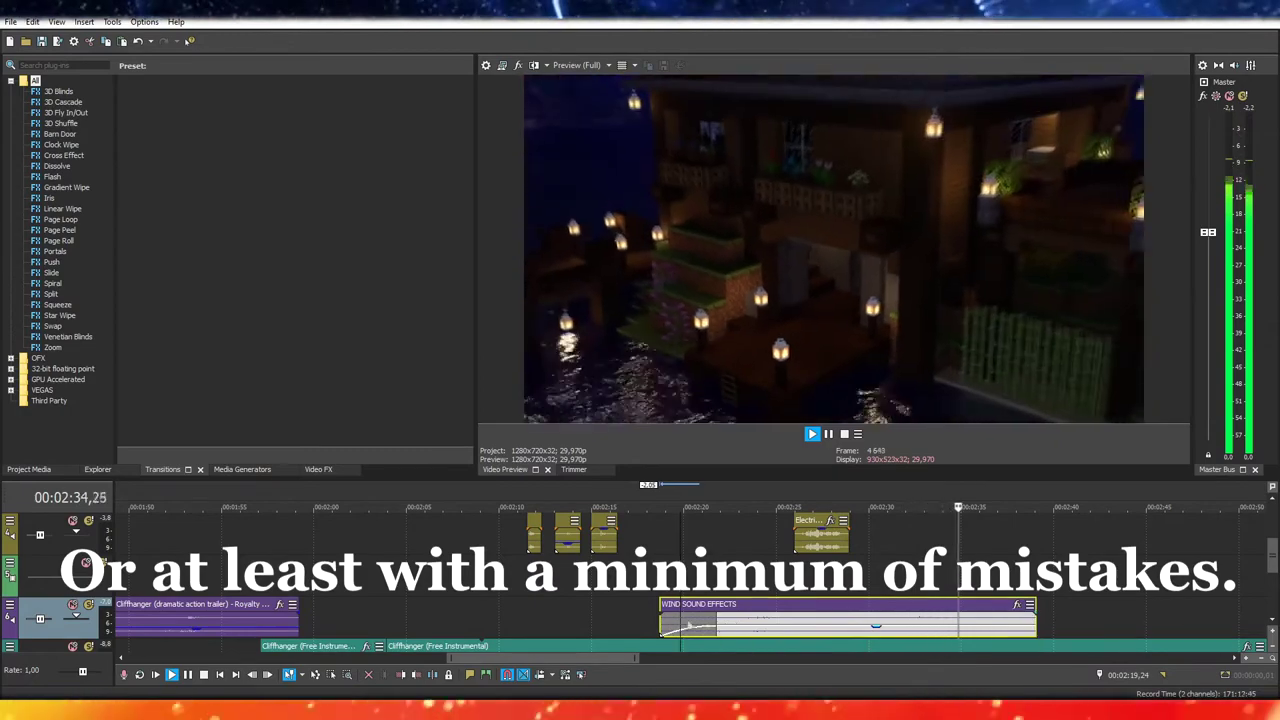
drag(716, 610, 1000, 610)
click(645, 614)
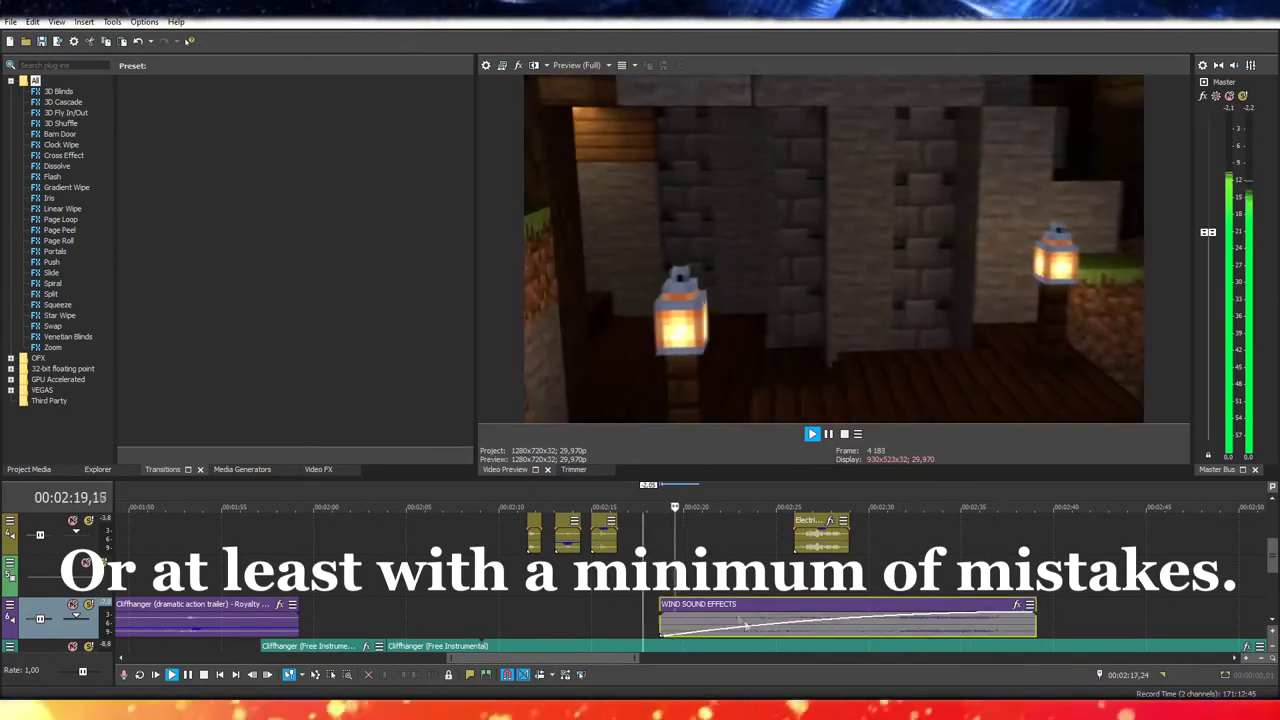
Split the wind and music clips at 2:29,11 and replay from about 2:19
key(space)
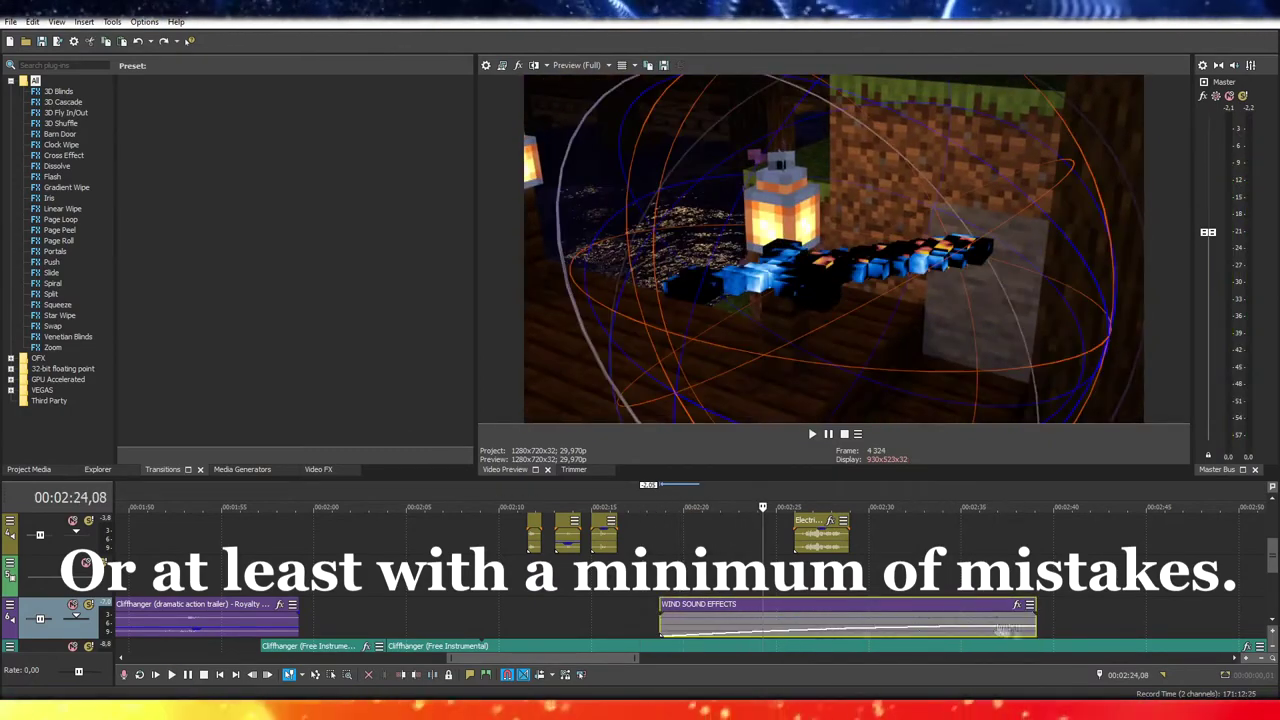
click(870, 582)
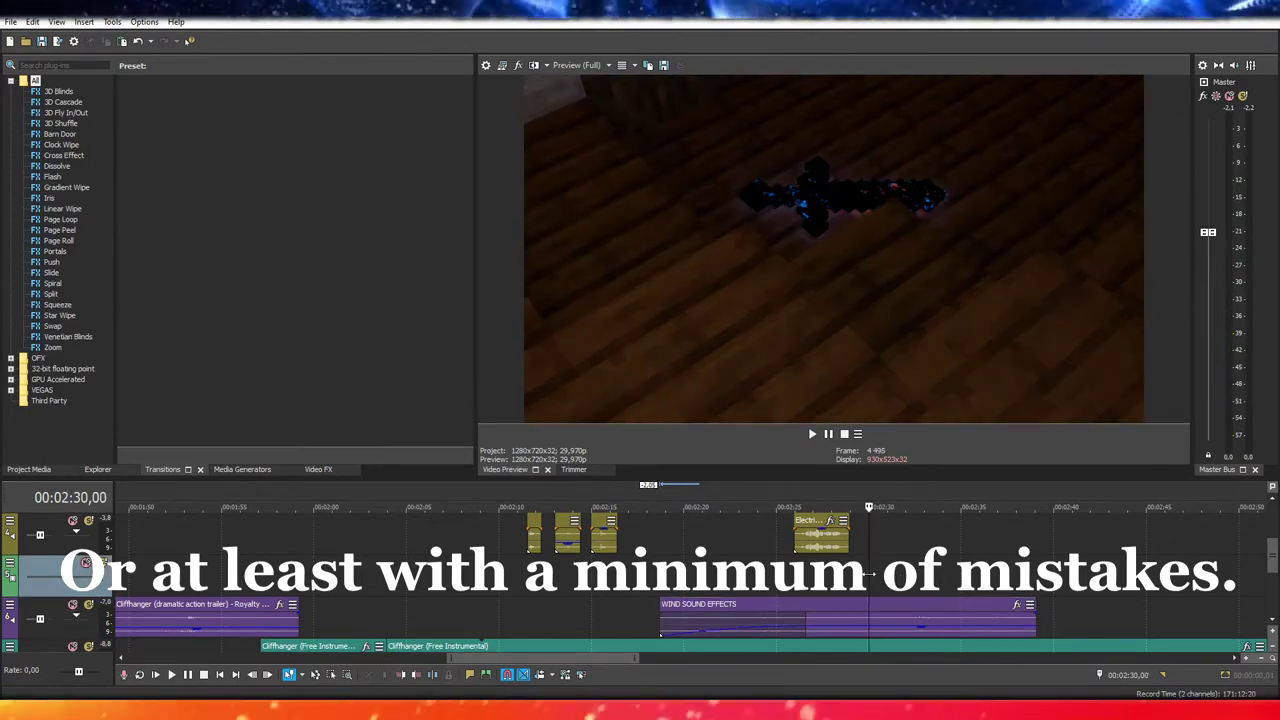
key(Left)
key(Left)
key(Left)
key(s)
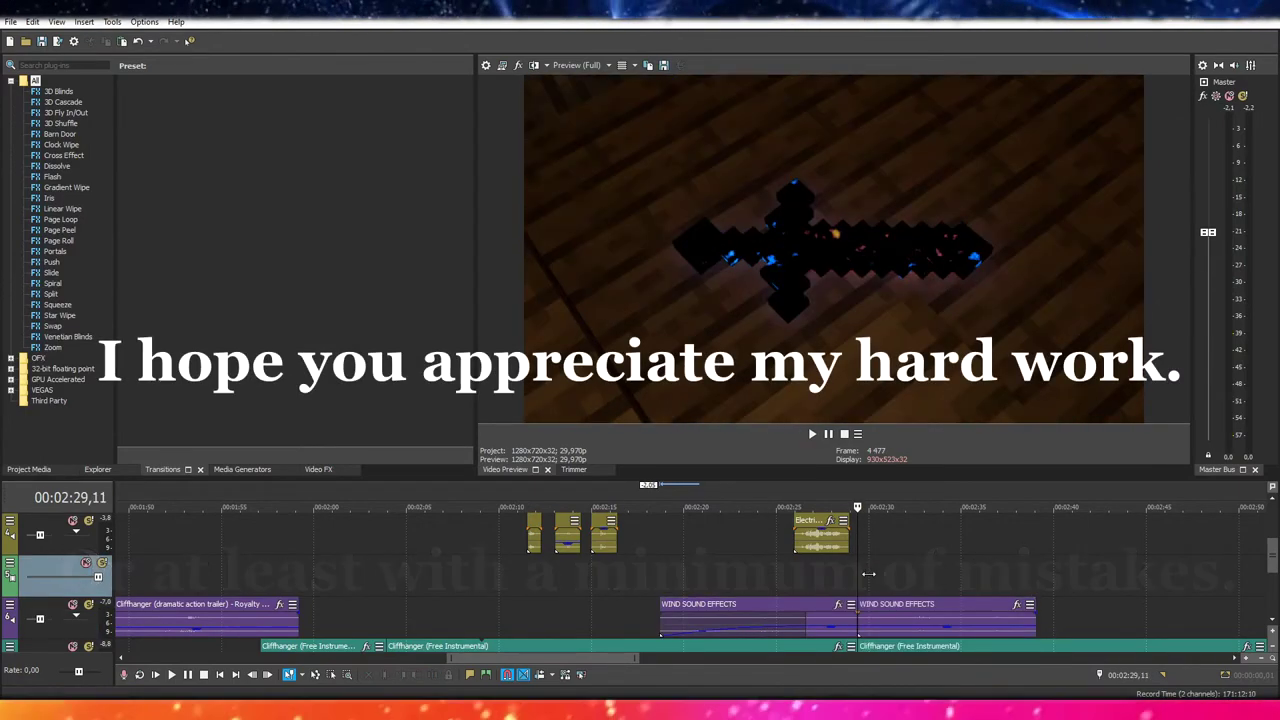
click(670, 600)
key(space)
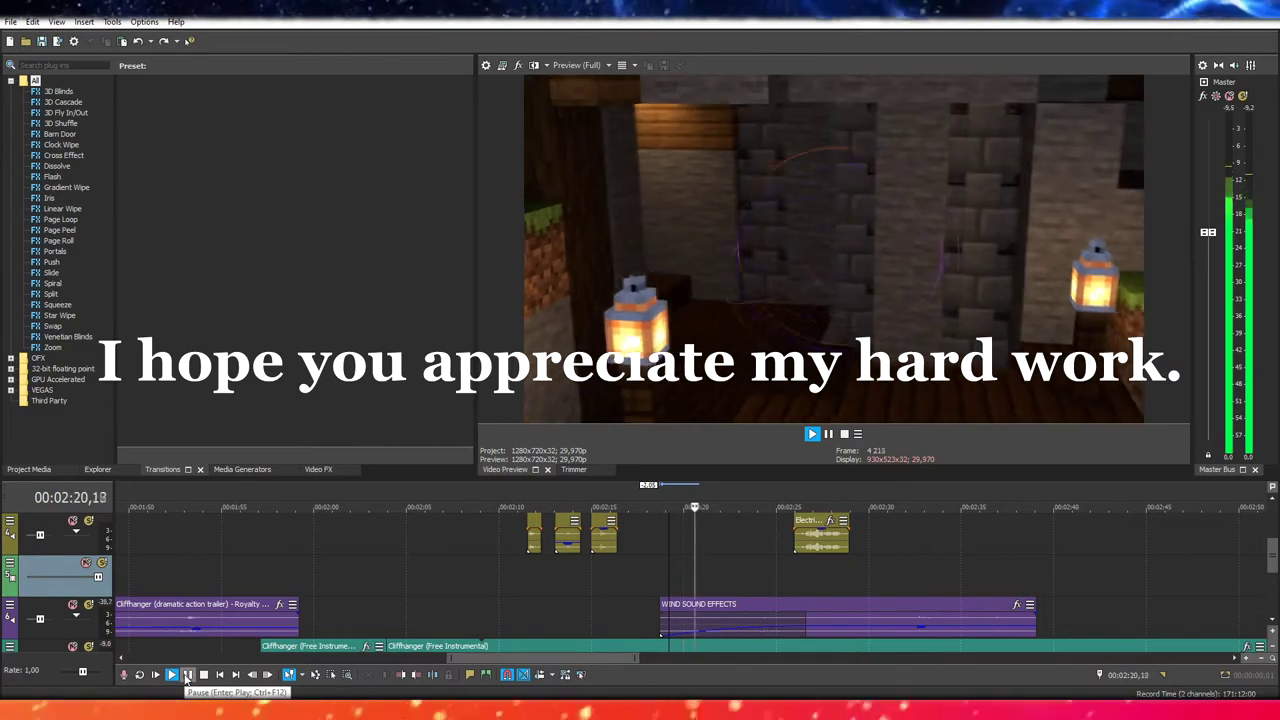